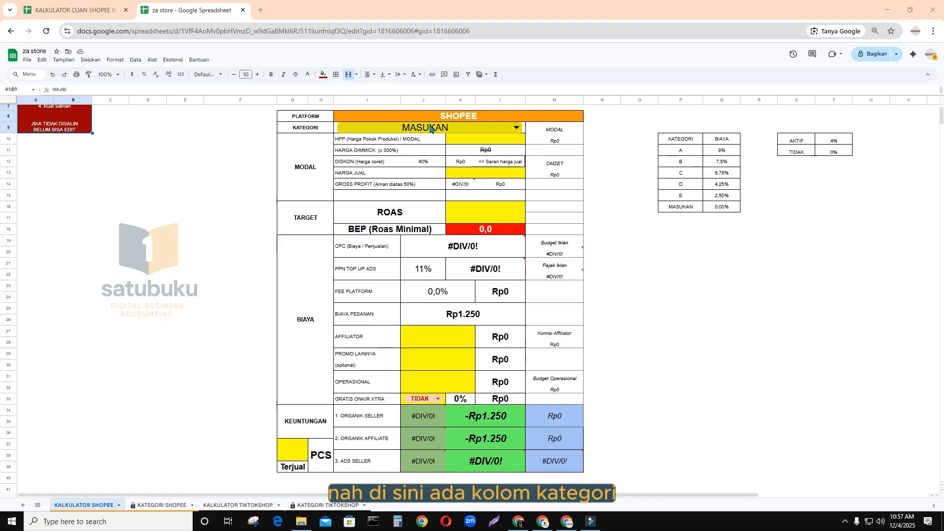
- Search the KATEGORI SHOPEE sheet for "gamis" to look up the product's category
left_click(518, 128)
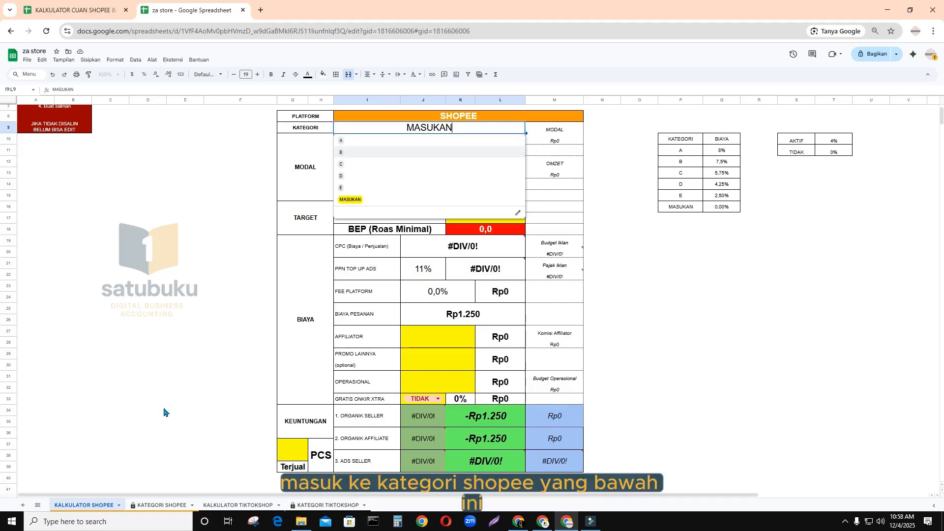
left_click(159, 506)
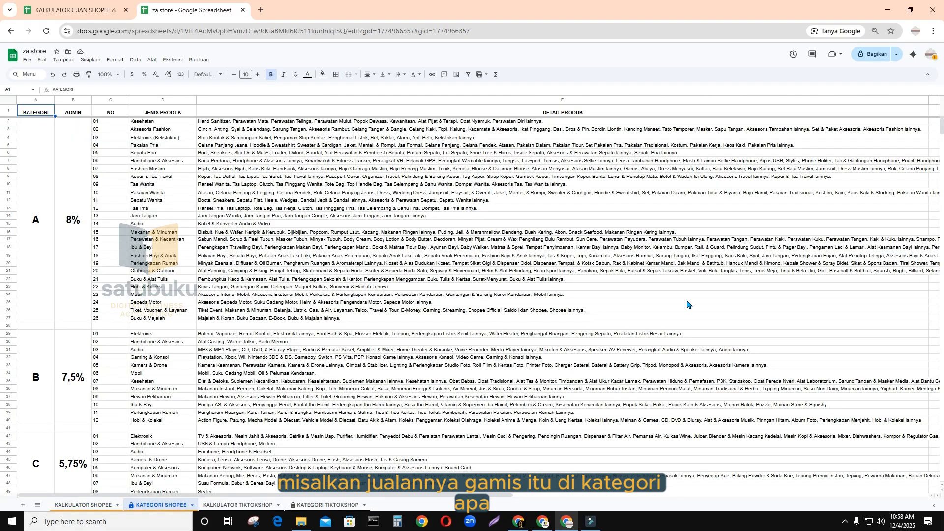
scroll(289, 310, "down", 5)
scroll(196, 314, "up", 5)
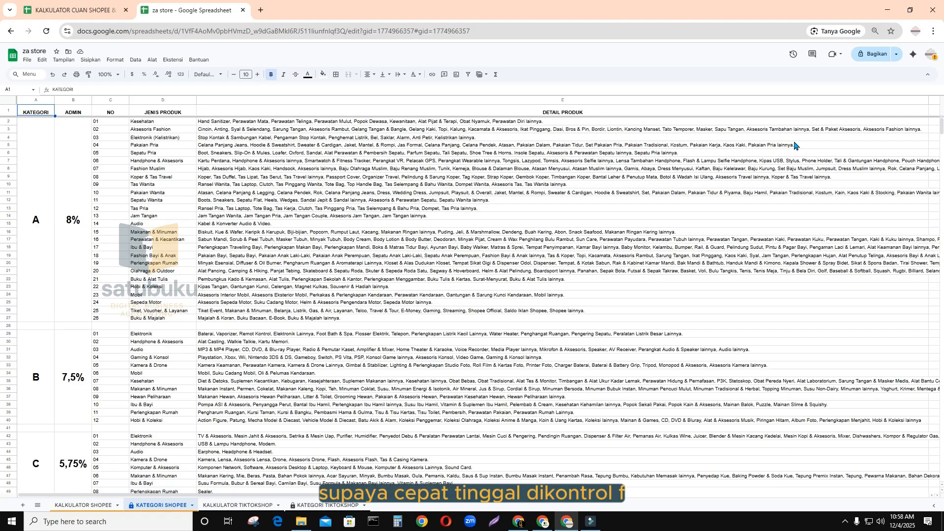
key("ctrl+f")
type("gamis")
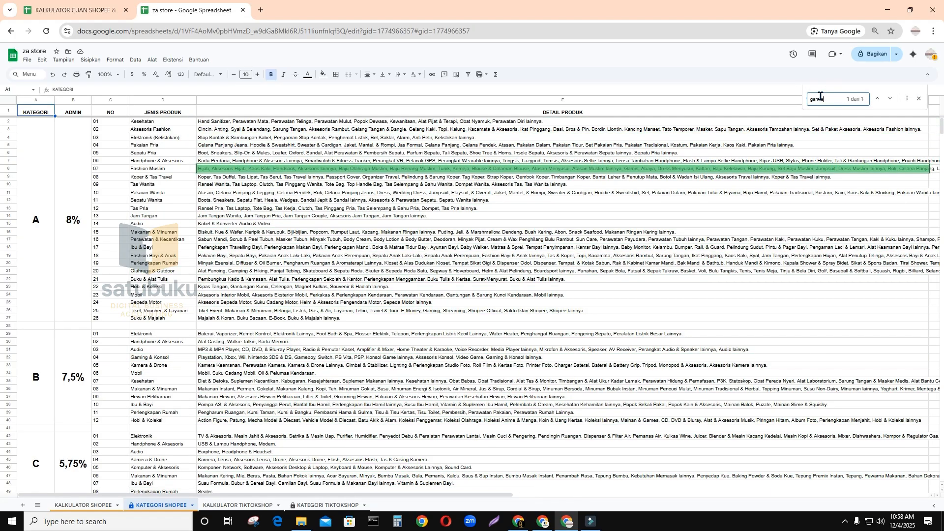
- Return to the KALKULATOR SHOPEE sheet and set KATEGORI to A
left_click(71, 507)
left_click(512, 128)
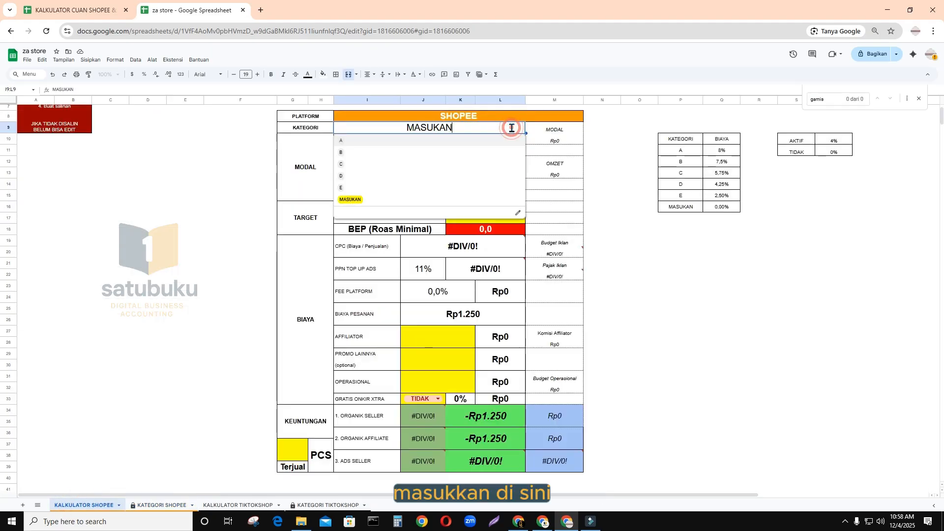
left_click(341, 140)
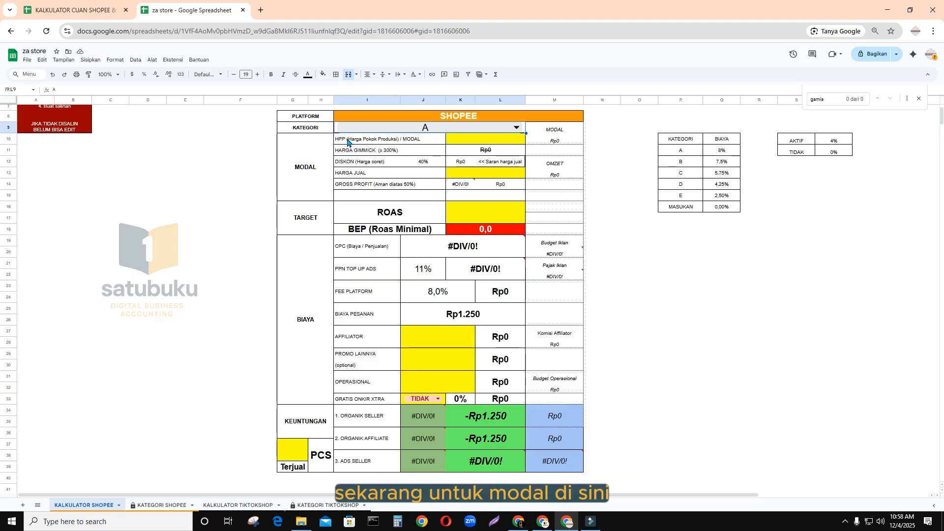
- Enter 95.000 as the HPP / MODAL and 190000 as the HARGA JUAL
left_click(476, 144)
type("95")
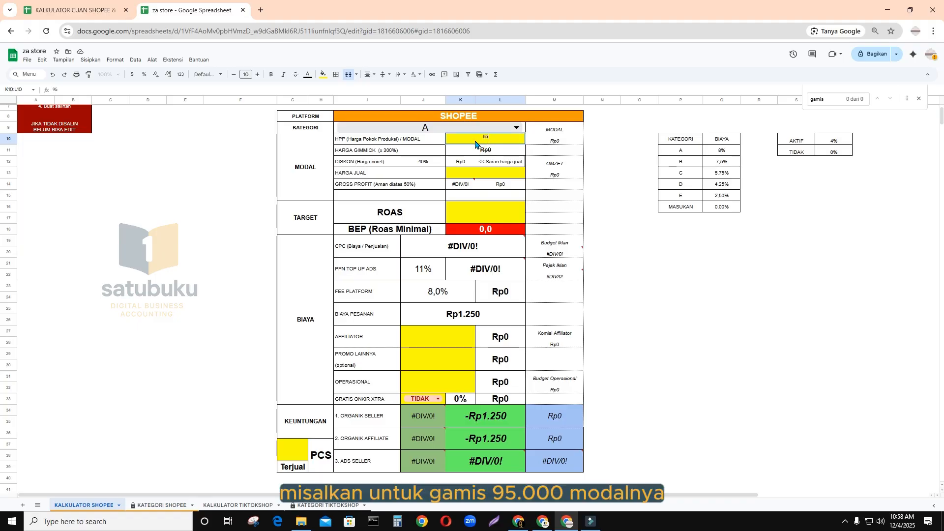
type(".000")
key("Return")
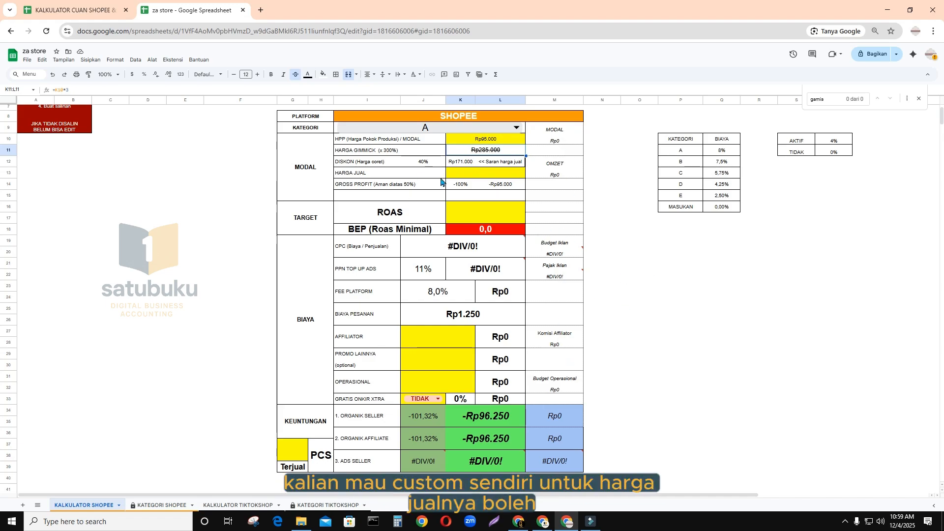
left_click(486, 173)
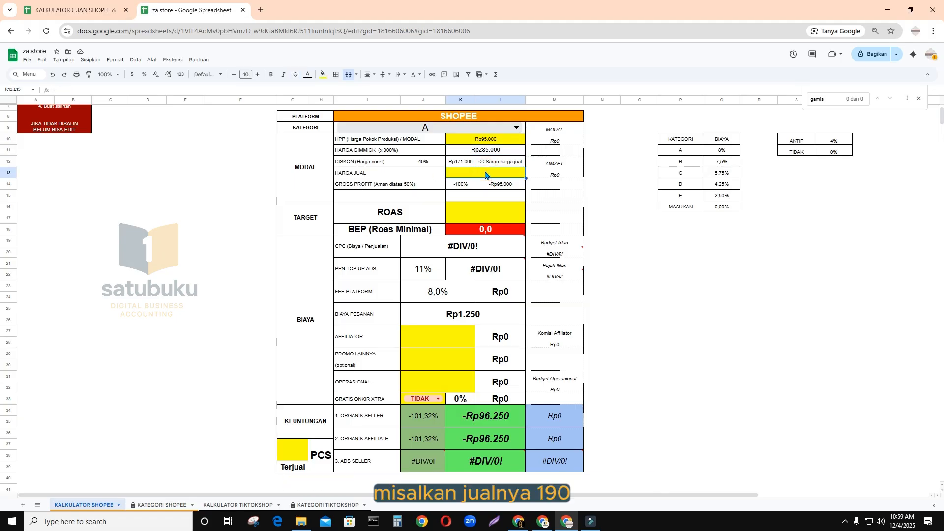
type("190000")
key("Return")
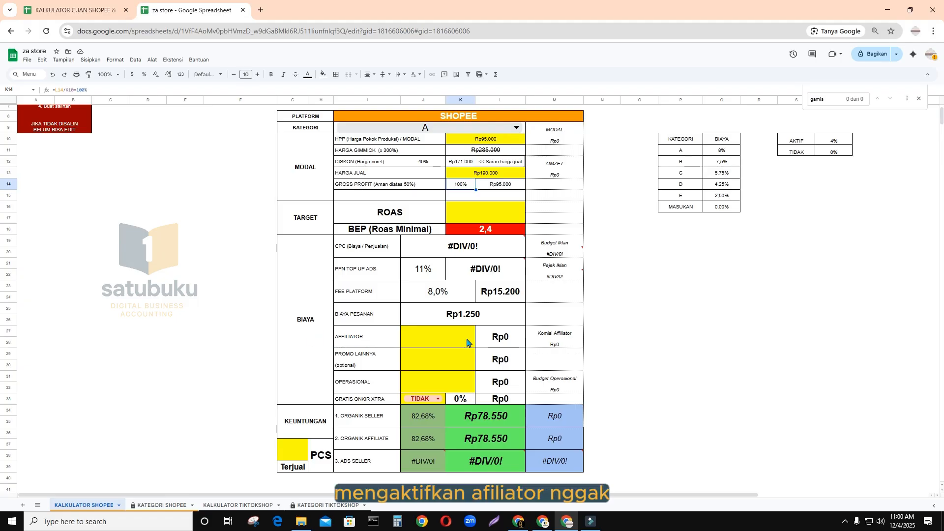
- Set the AFFILIATOR cost to 5% and the OPERASIONAL cost to 1%, leaving PROMO LAINNYA empty
left_click(440, 342)
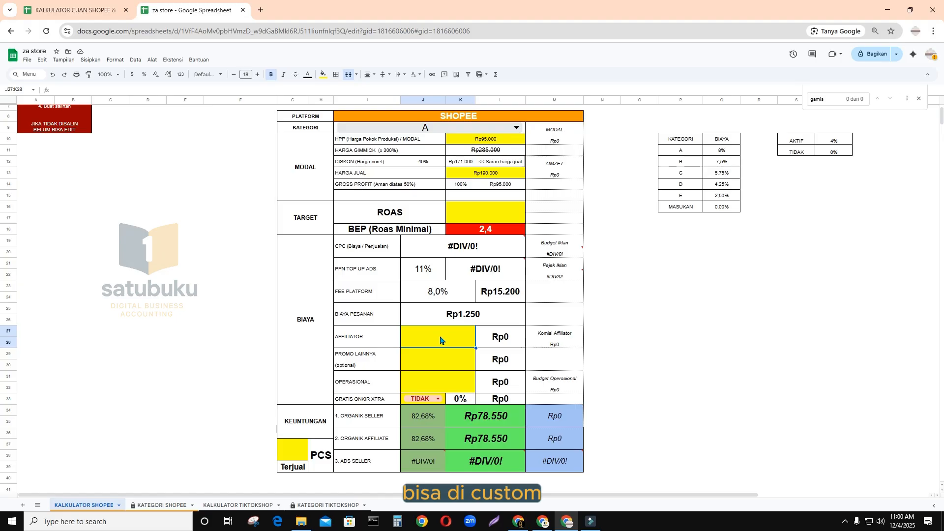
type("5%")
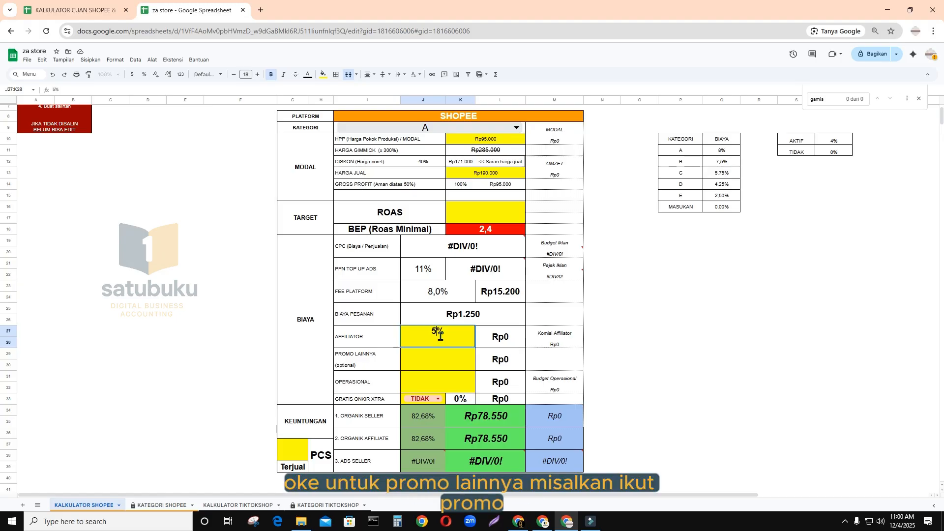
left_click(442, 357)
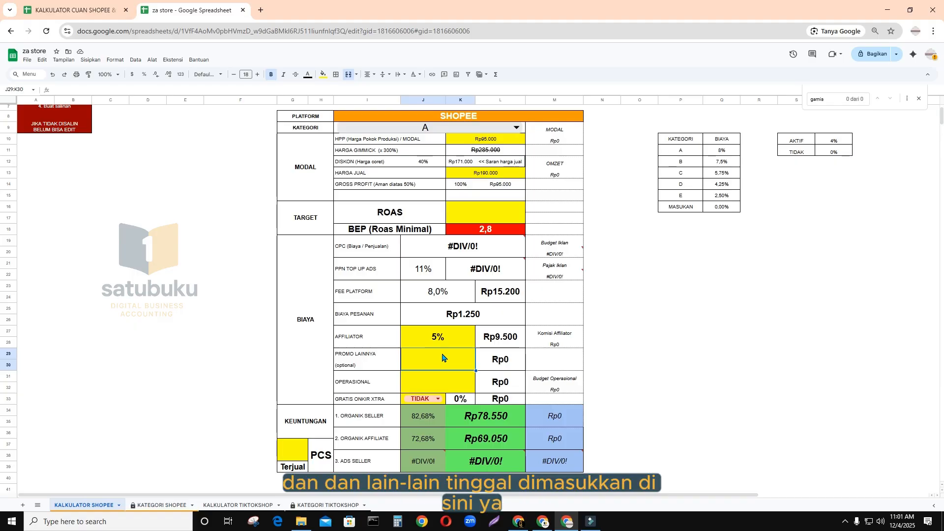
left_click(443, 381)
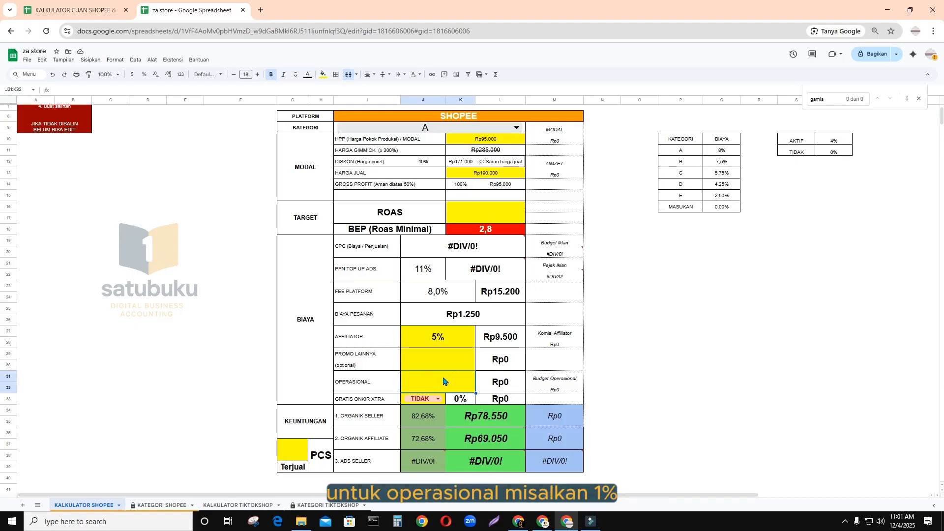
type("1%")
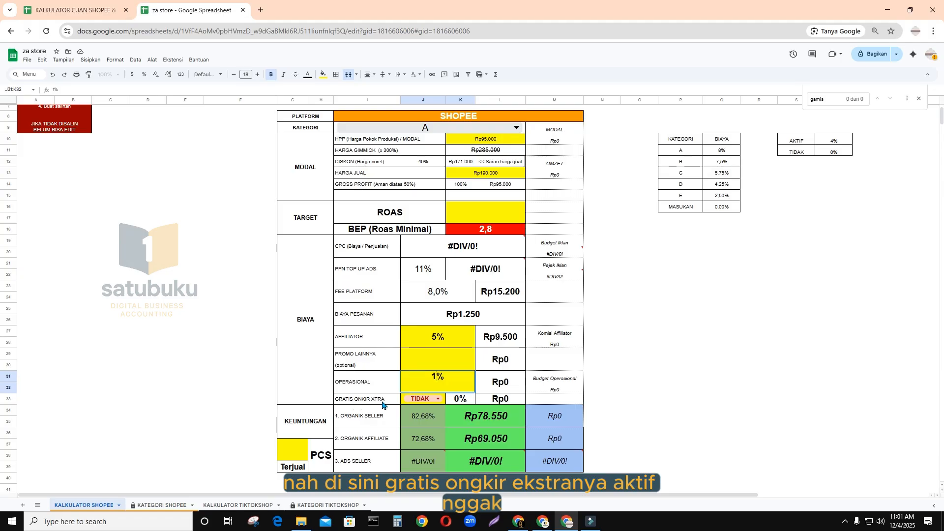
- Set GRATIS ONKIR XTRA to AKTIF
left_click(438, 399)
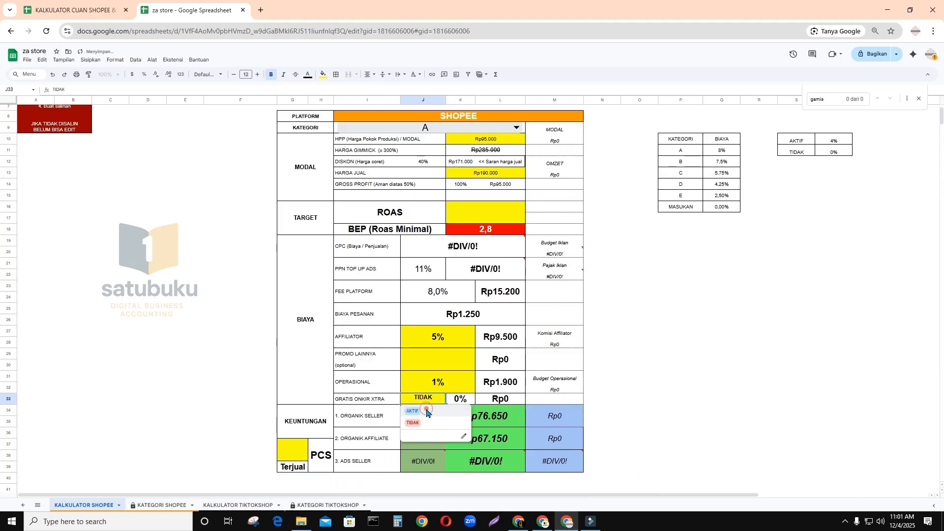
left_click(423, 417)
left_click(438, 399)
left_click(420, 429)
left_click(438, 399)
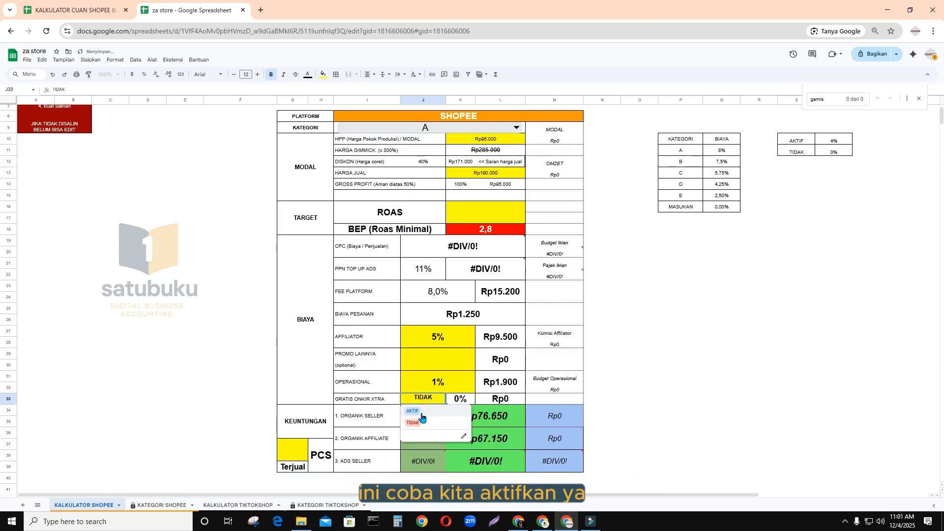
left_click(419, 411)
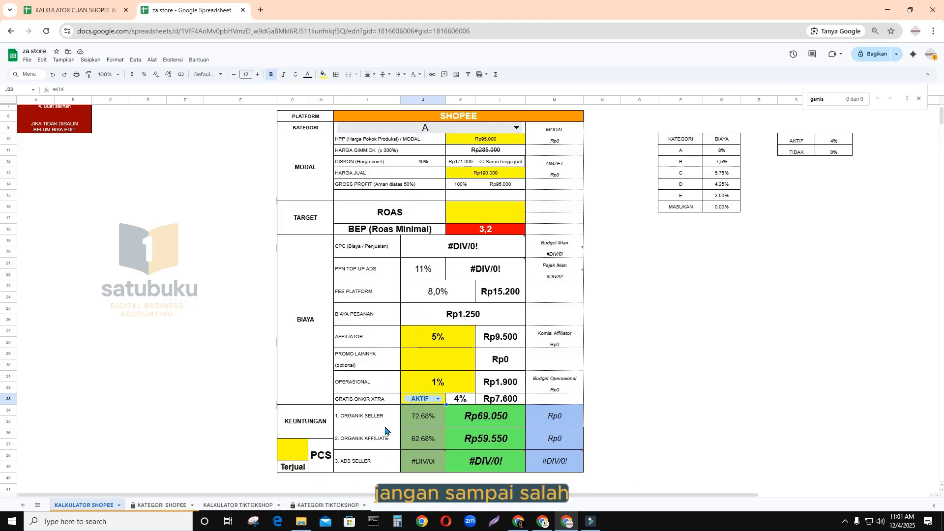
left_click(352, 423)
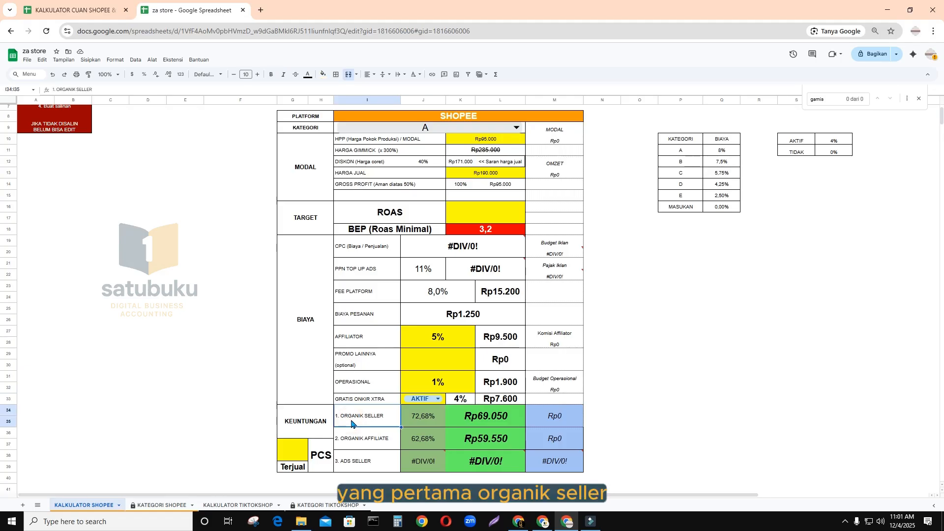
left_click(486, 423)
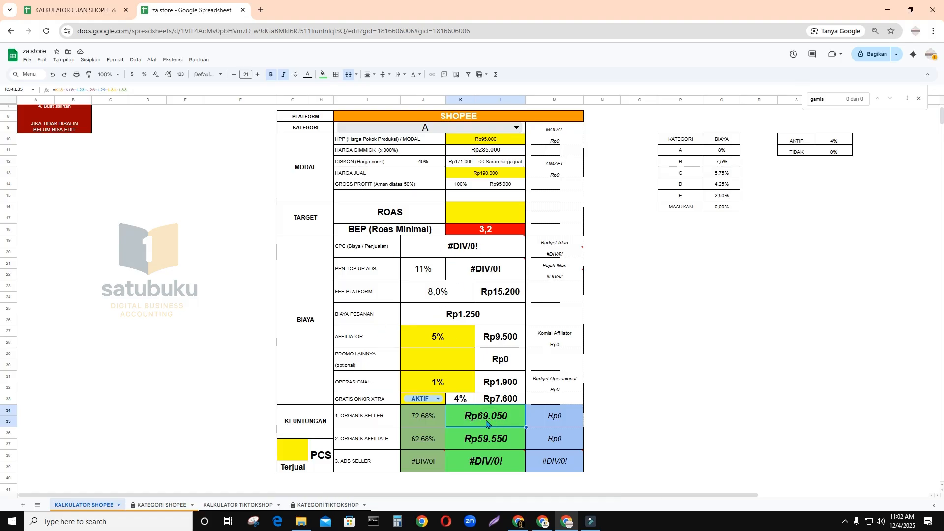
left_click(381, 444)
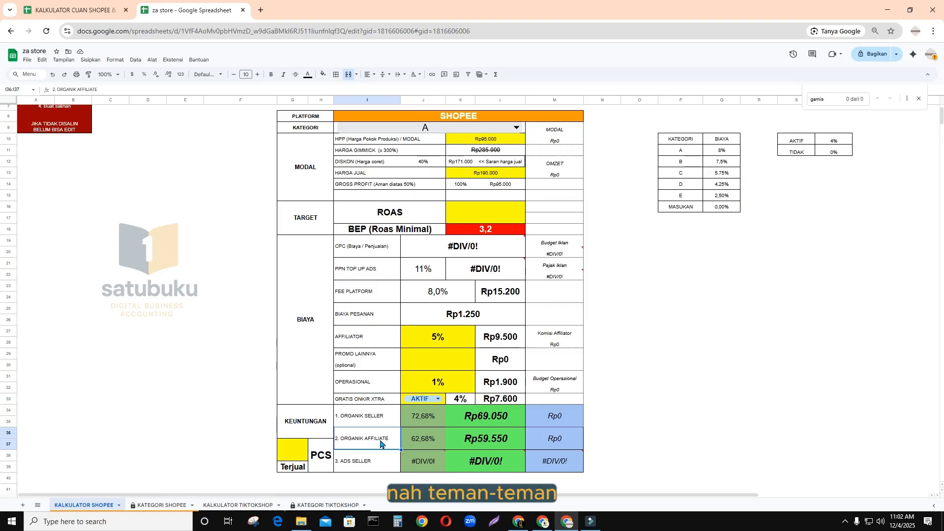
- Test AFFILIATOR rates of 20% and 50%, and settle on 10%
left_click(425, 338)
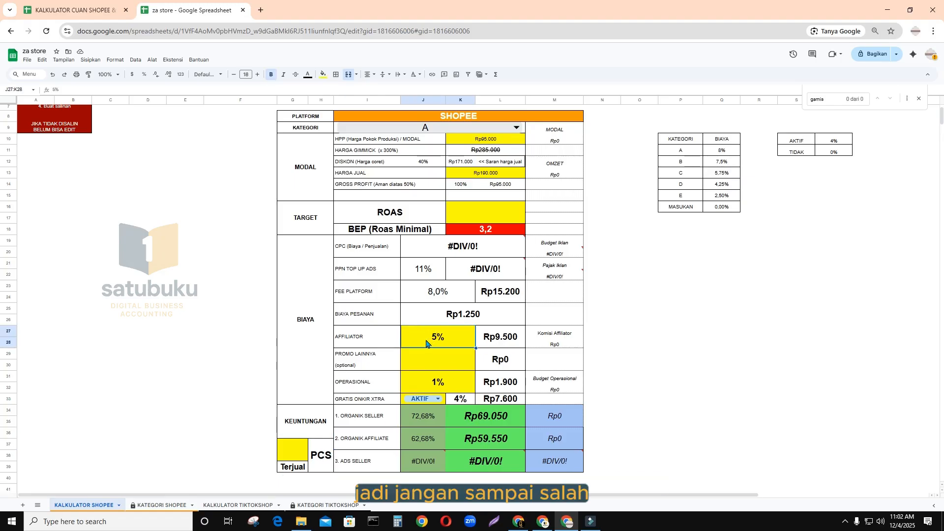
type("20")
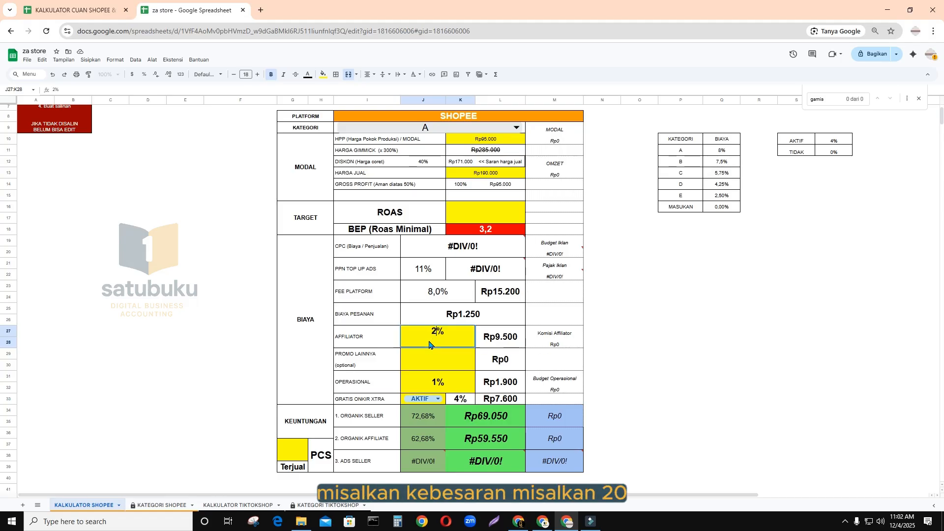
key("Return")
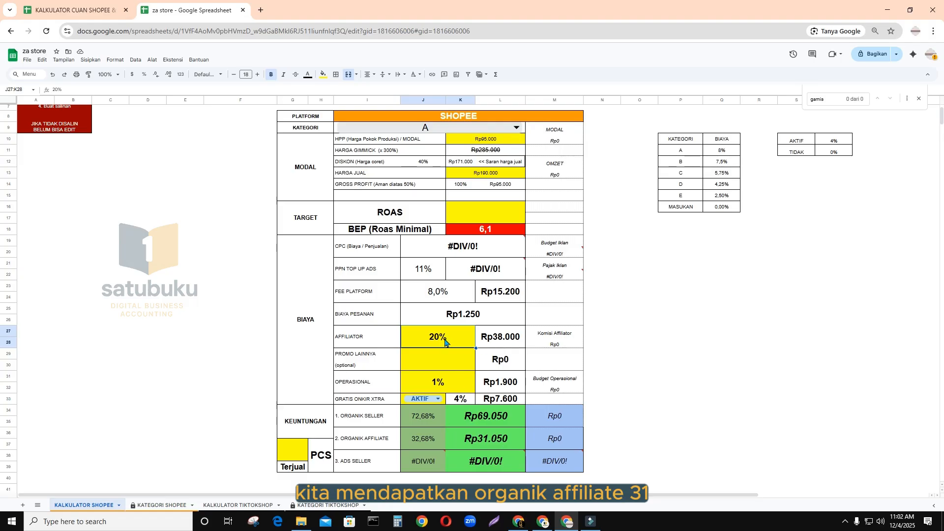
type("50")
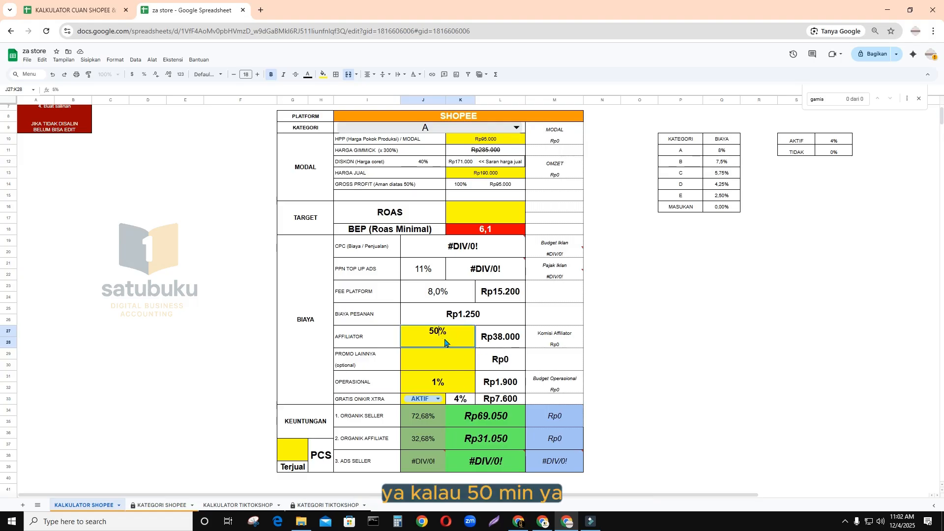
key("Return")
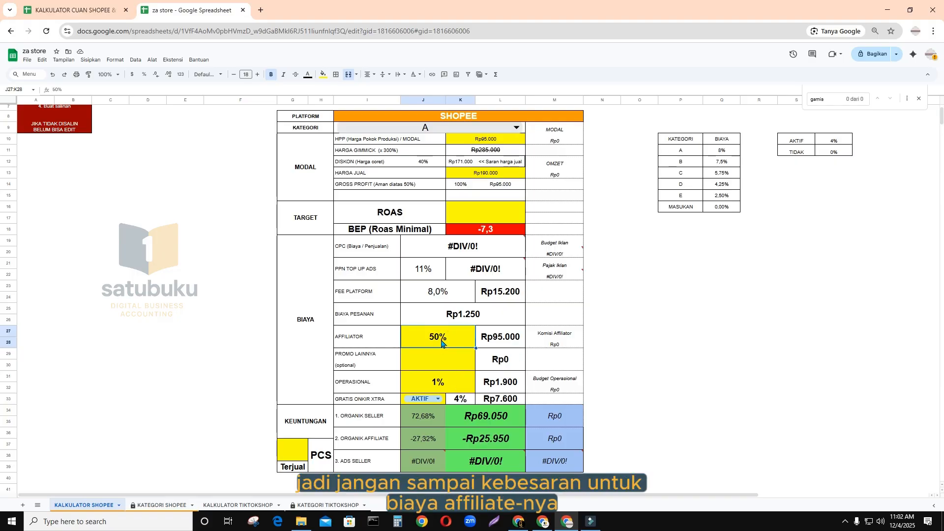
key("Return")
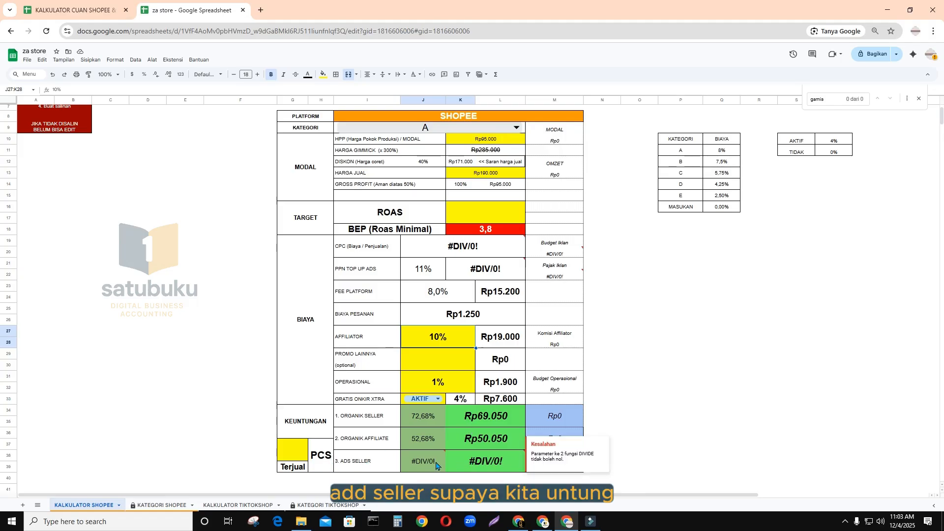
- Try target ROAS values of 4 and 5 to compare the ADS SELLER profit
mouse_move(437, 466)
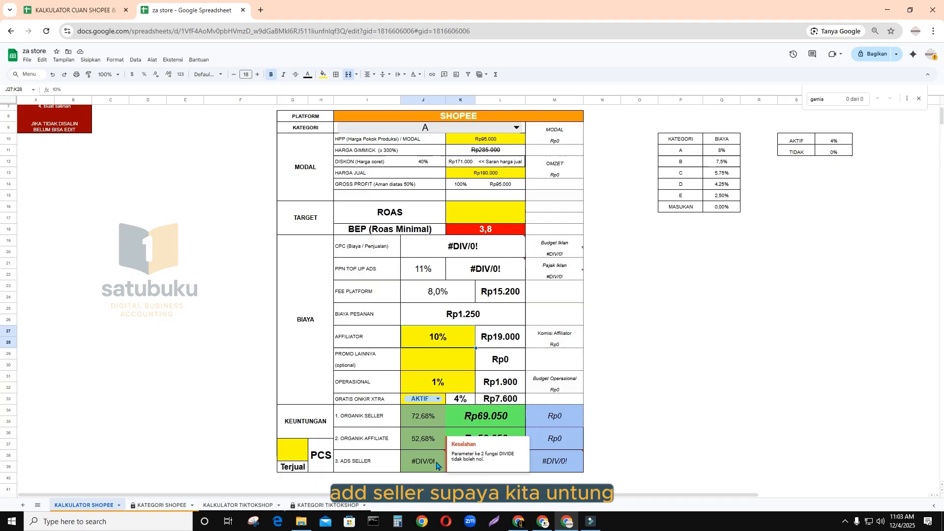
left_click(489, 210)
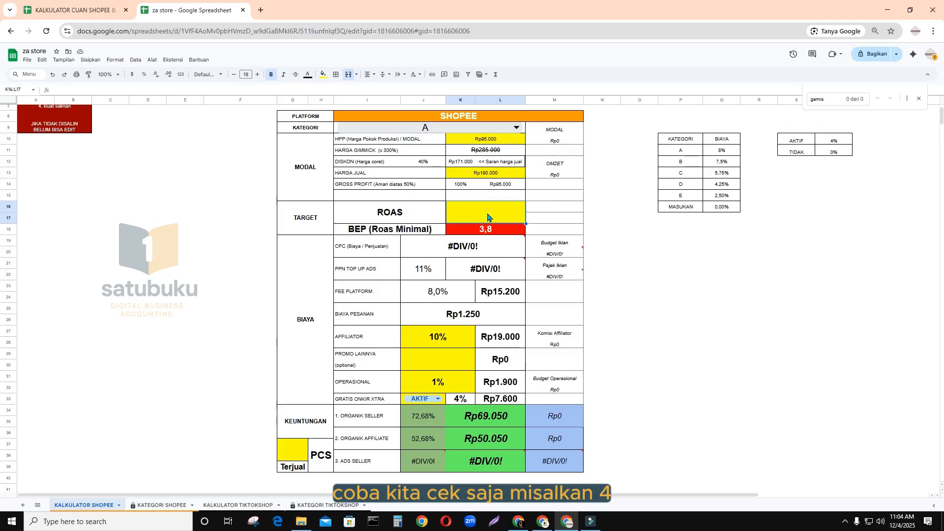
type("4")
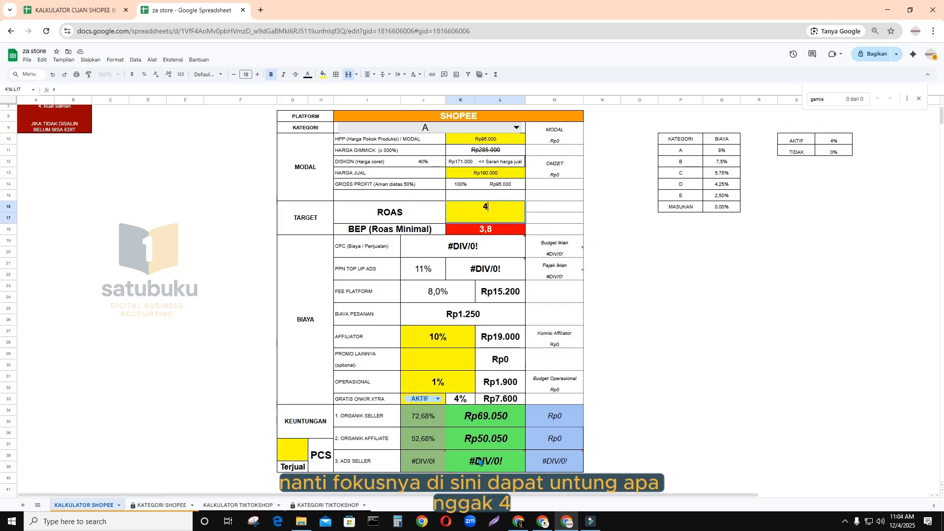
key("Return")
left_click(497, 209)
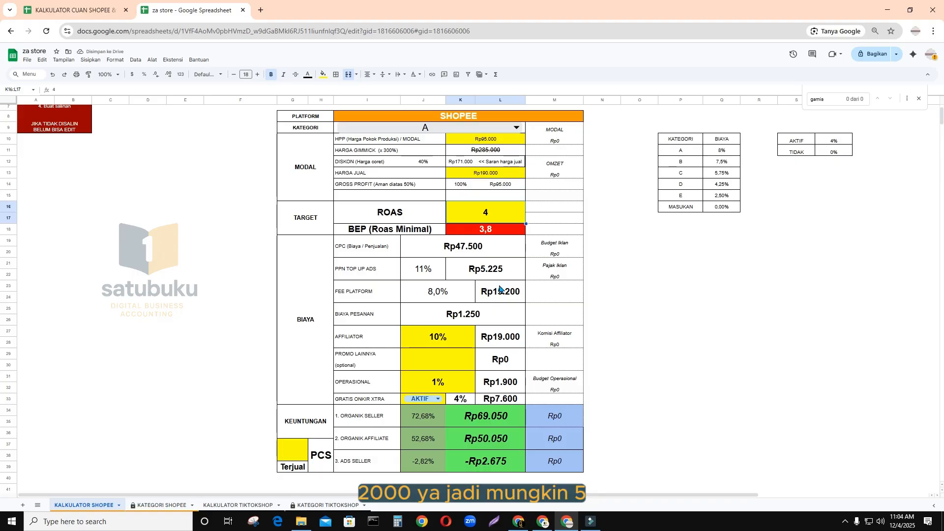
type("5")
key("Return")
- Set the target ROAS to 10
left_click(496, 216)
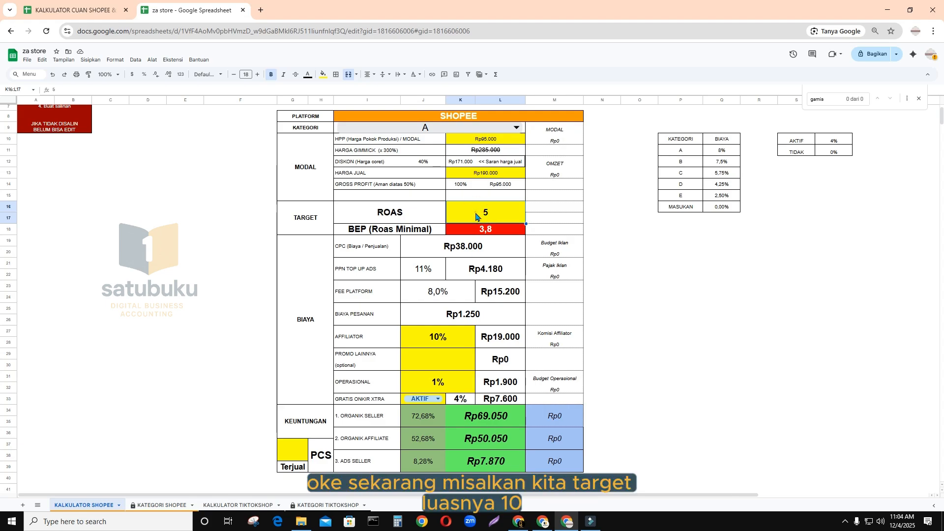
type("10")
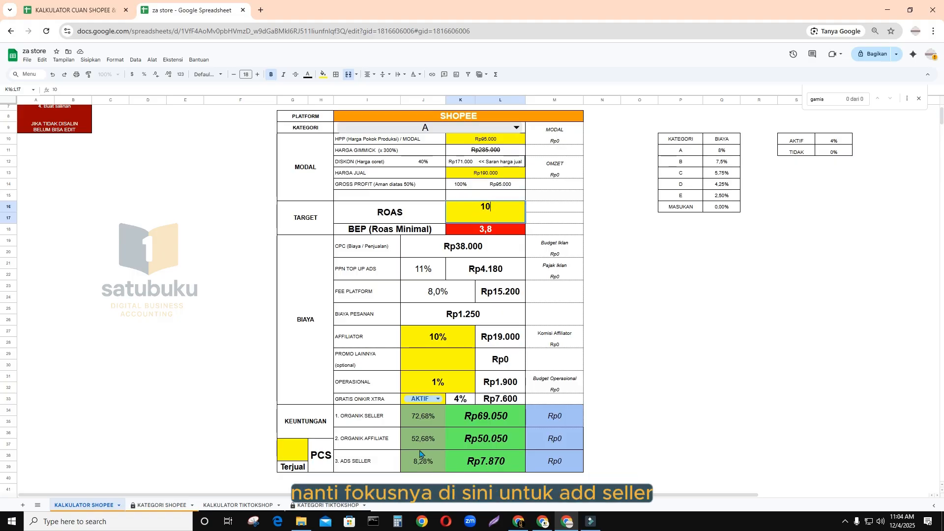
key("Return")
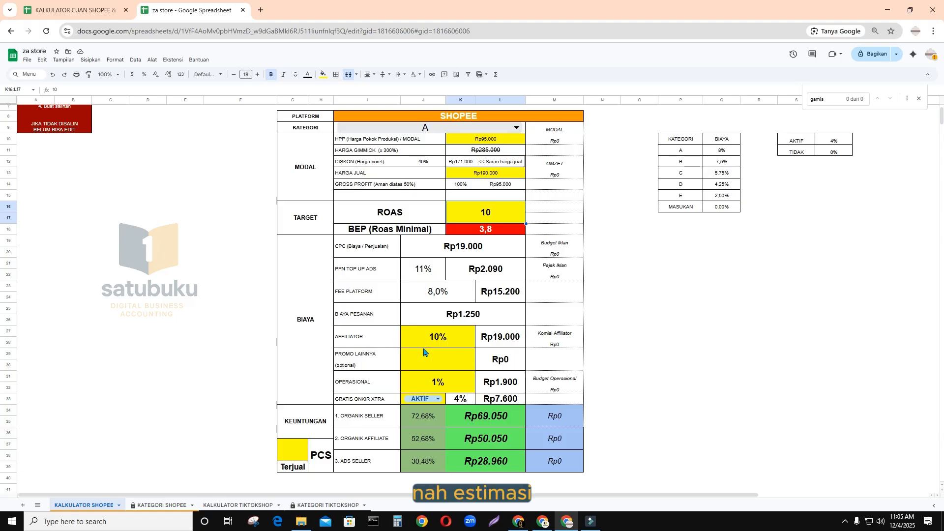
- Set the units sold (Terjual) to 200 PCS and review the resulting total profits and operational budget
left_click(301, 455)
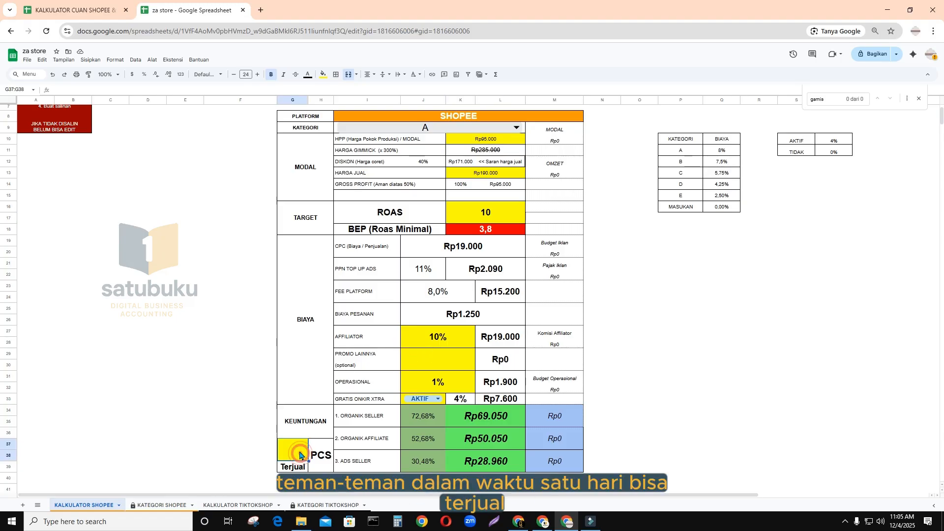
type("200")
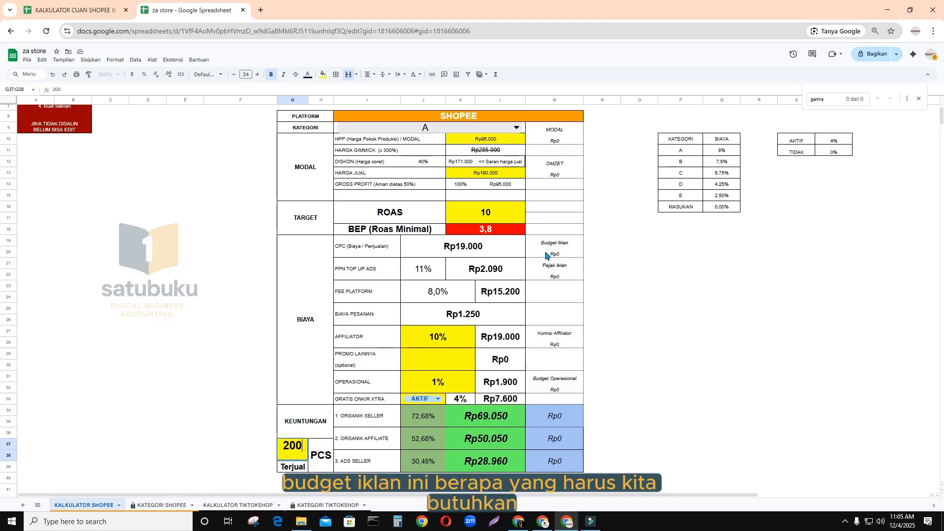
left_click(304, 453)
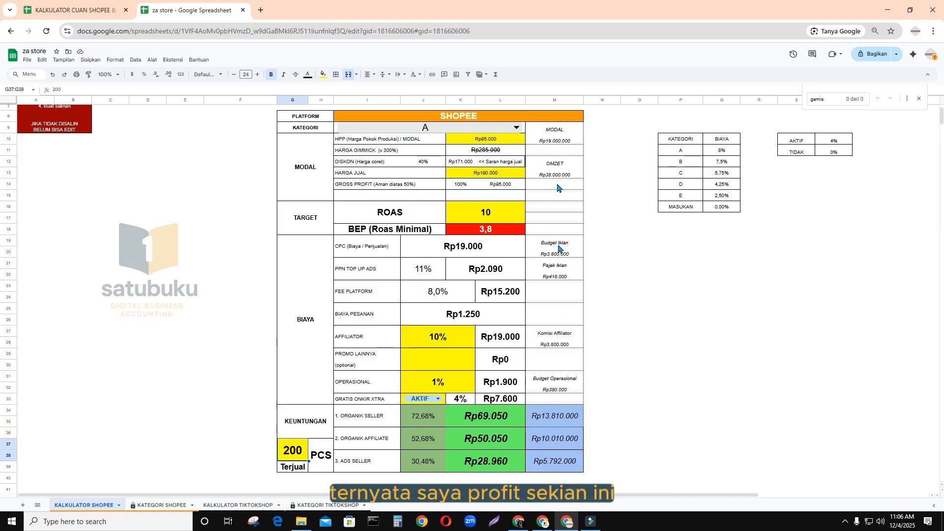
left_click_drag(555, 461, 556, 438)
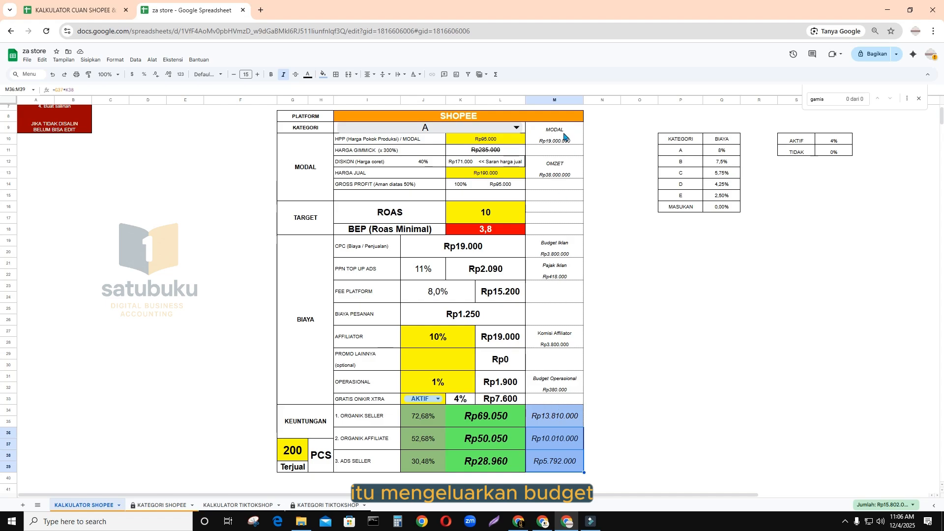
left_click(559, 383)
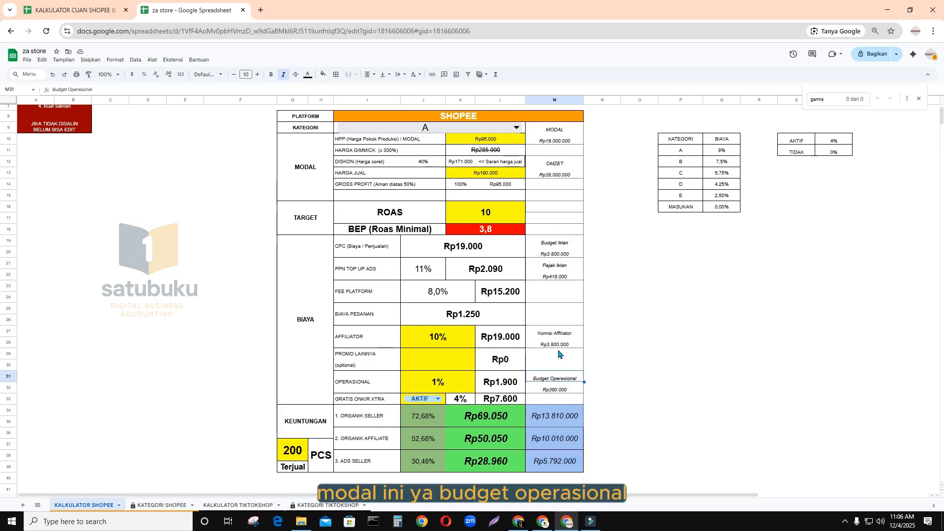
- Check the total affiliate commission and set the AFFILIATOR rate to 5%
left_click(559, 334)
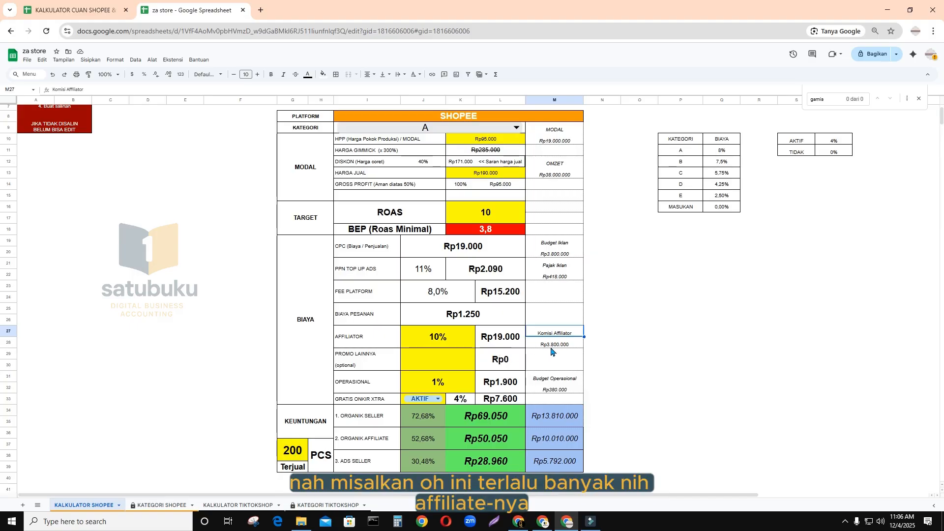
left_click(436, 338)
type("5")
key("Return")
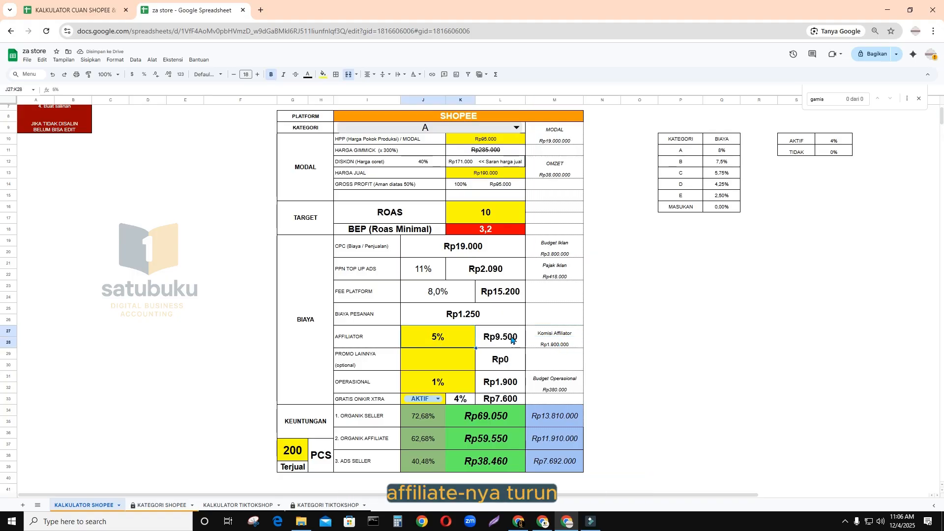
- Check the Budget Operasional amount, try an OPERASIONAL rate of 5%, and settle on 2%
left_click(545, 383)
left_click(593, 388)
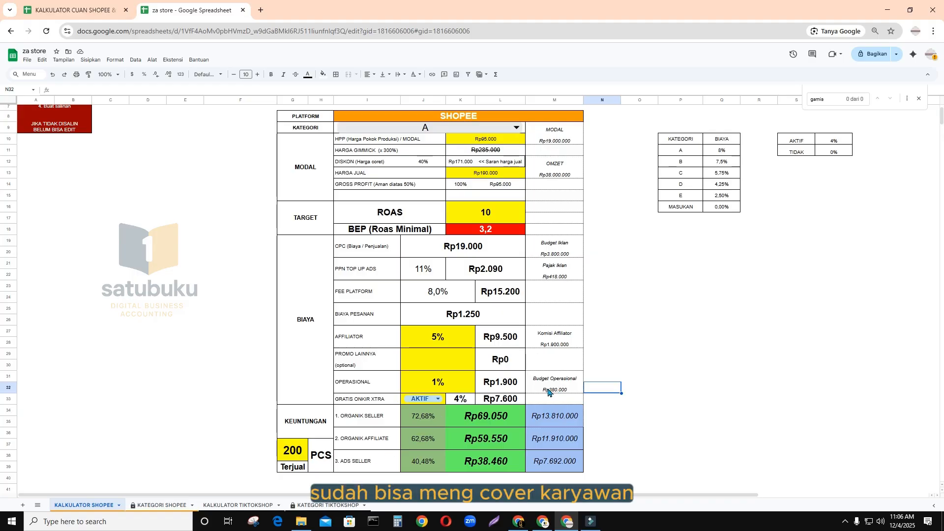
left_click(432, 388)
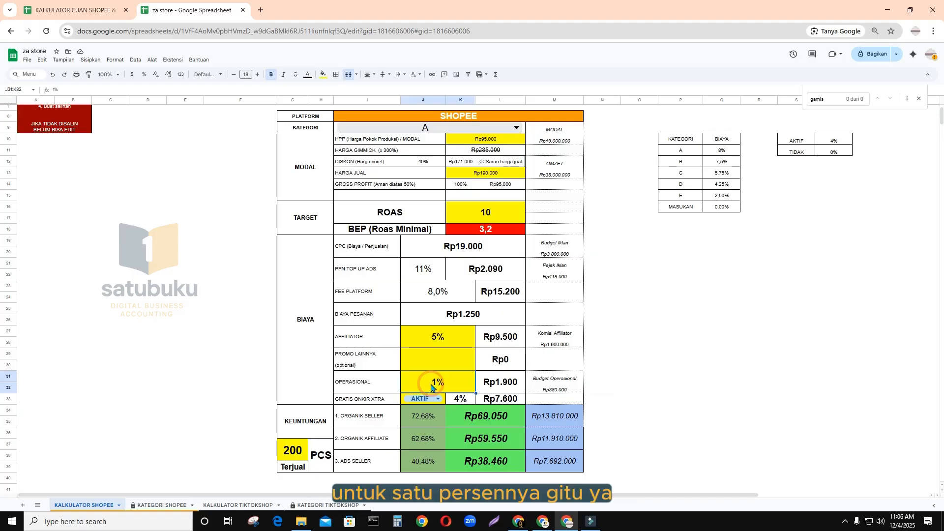
left_click(553, 390)
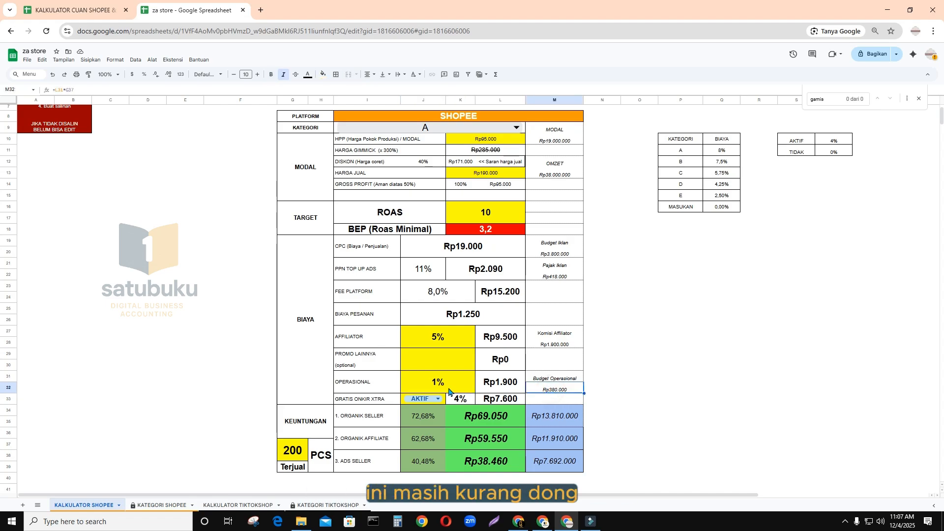
left_click(427, 385)
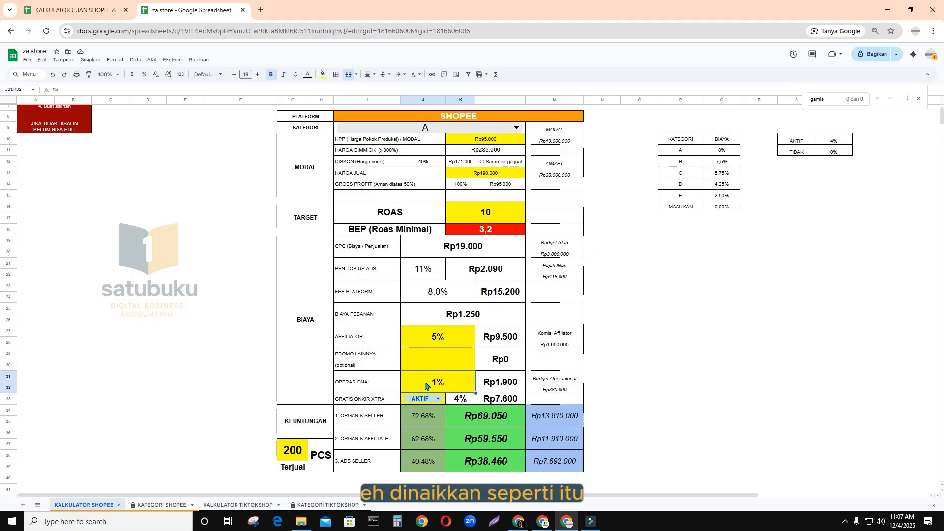
type("5")
key("Return")
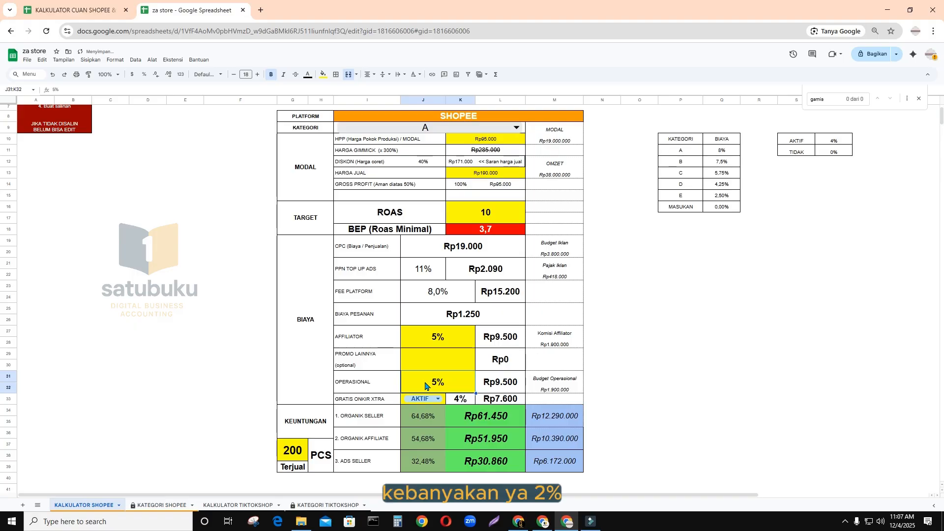
type("2")
key("Return")
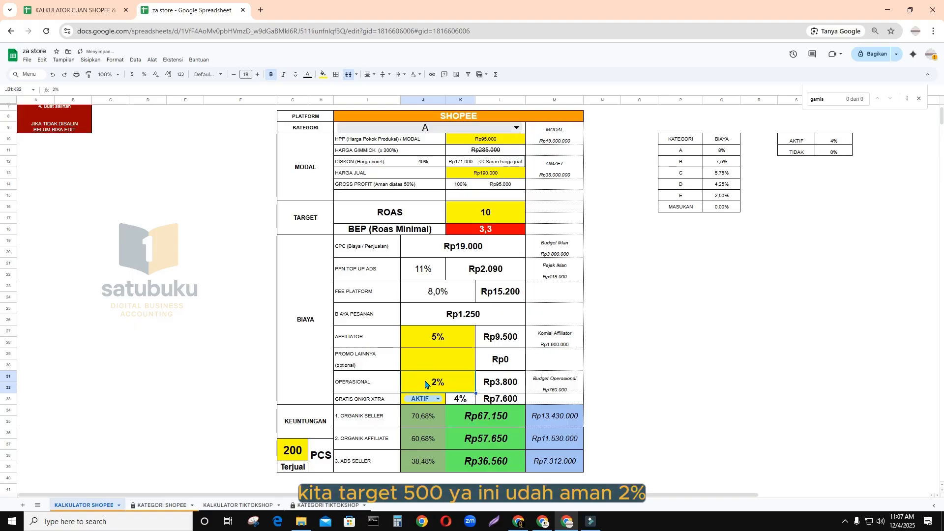